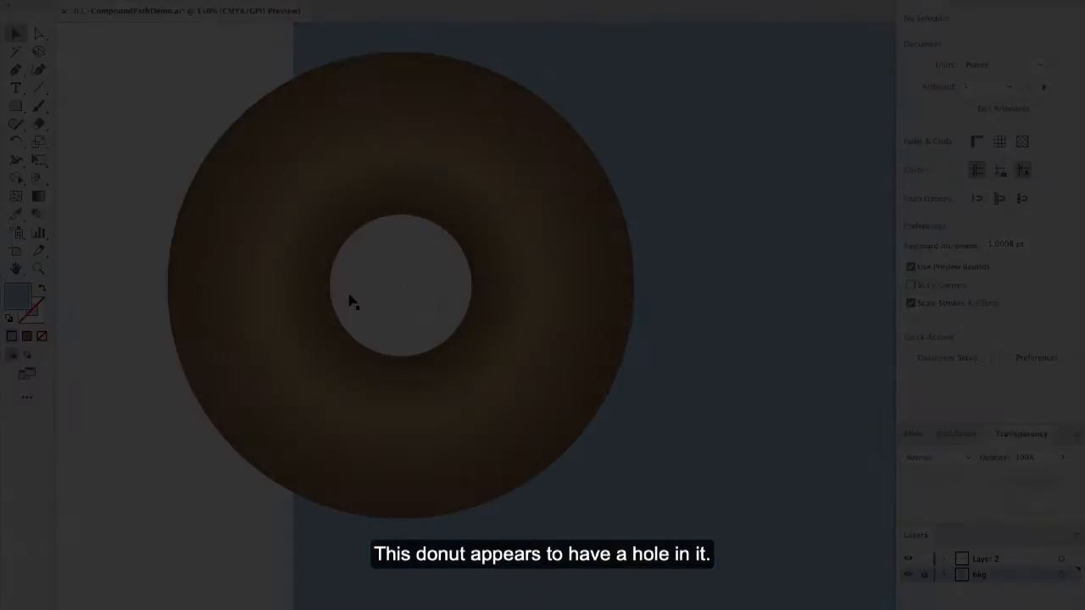
- Move the white circle away from the donut's centre, and undo the move
{"action": "left_click", "coordinate": [359, 302]}
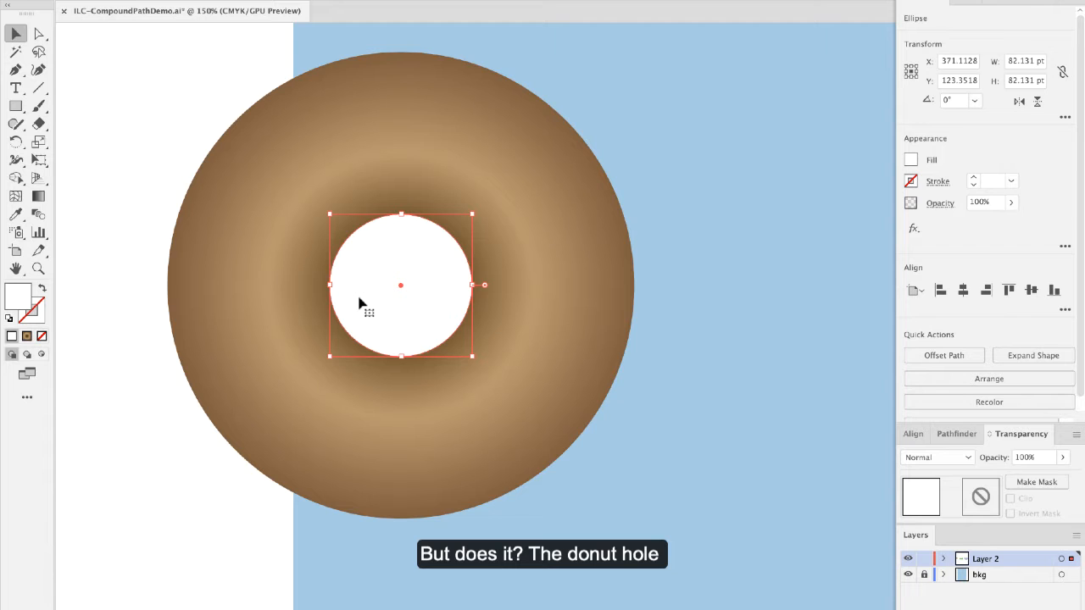
{"action": "left_click_drag", "start_coordinate": [387, 297], "coordinate": [437, 287]}
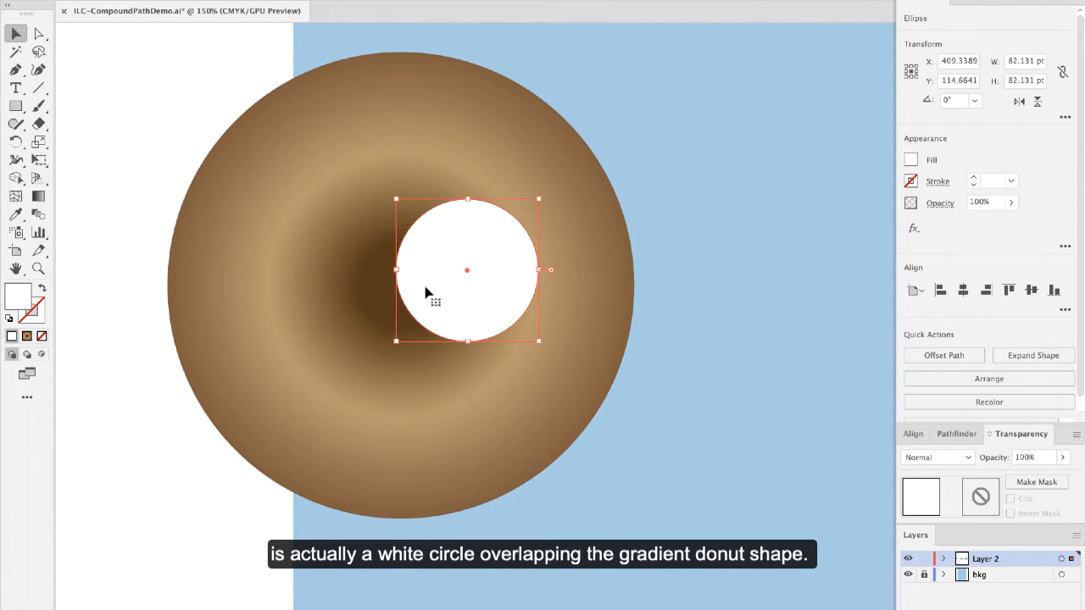
{"action": "key", "text": "ctrl+z"}
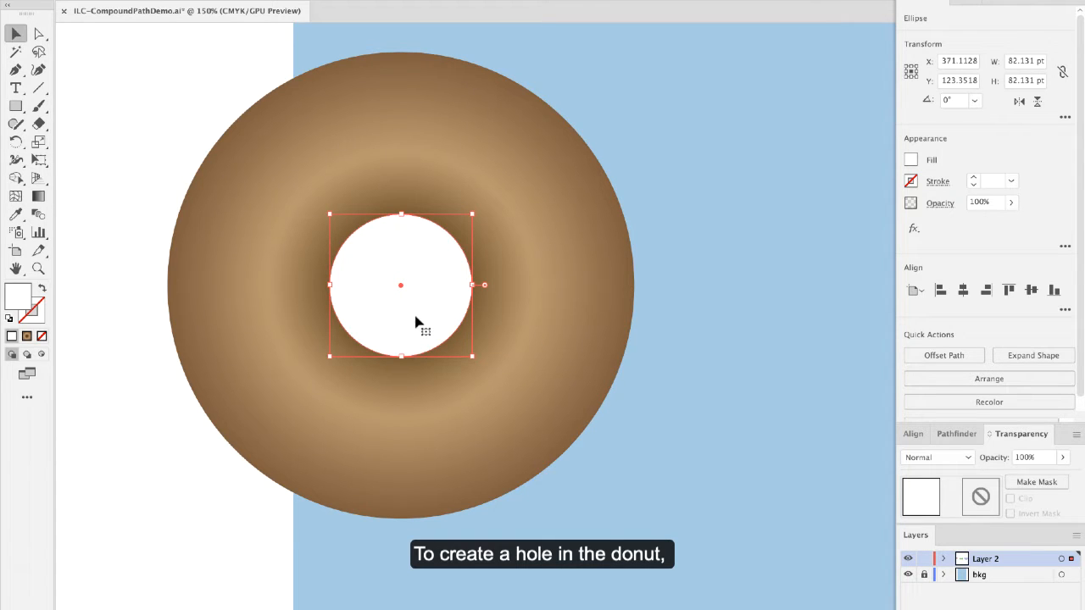
- Combine the white circle and the brown donut shape into a compound path, and move it slightly down and left
{"action": "left_click", "coordinate": [234, 257], "text": "shift"}
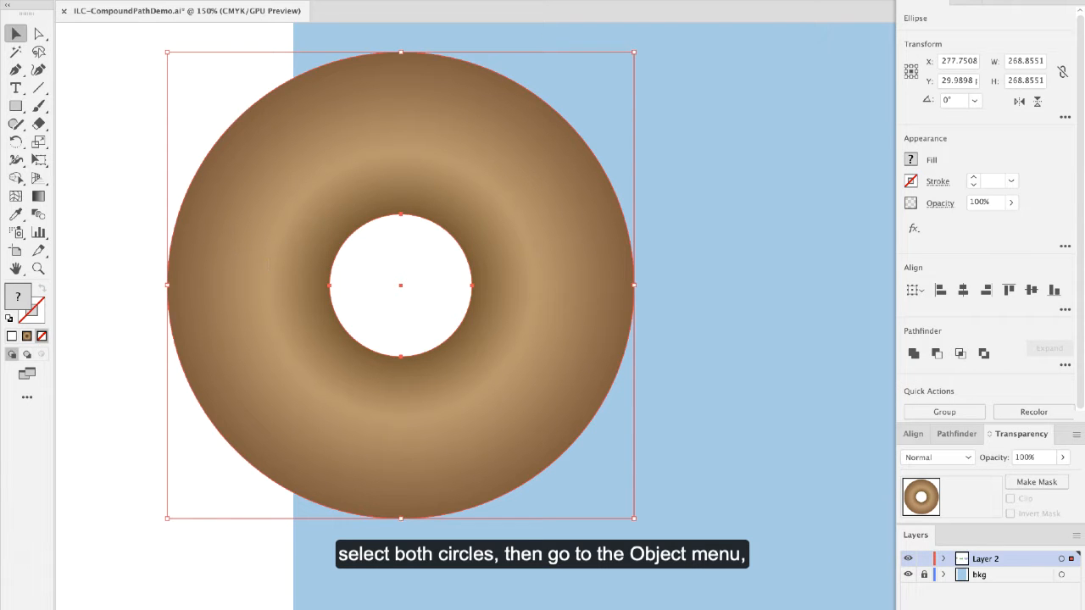
{"action": "left_click", "coordinate": [181, 0]}
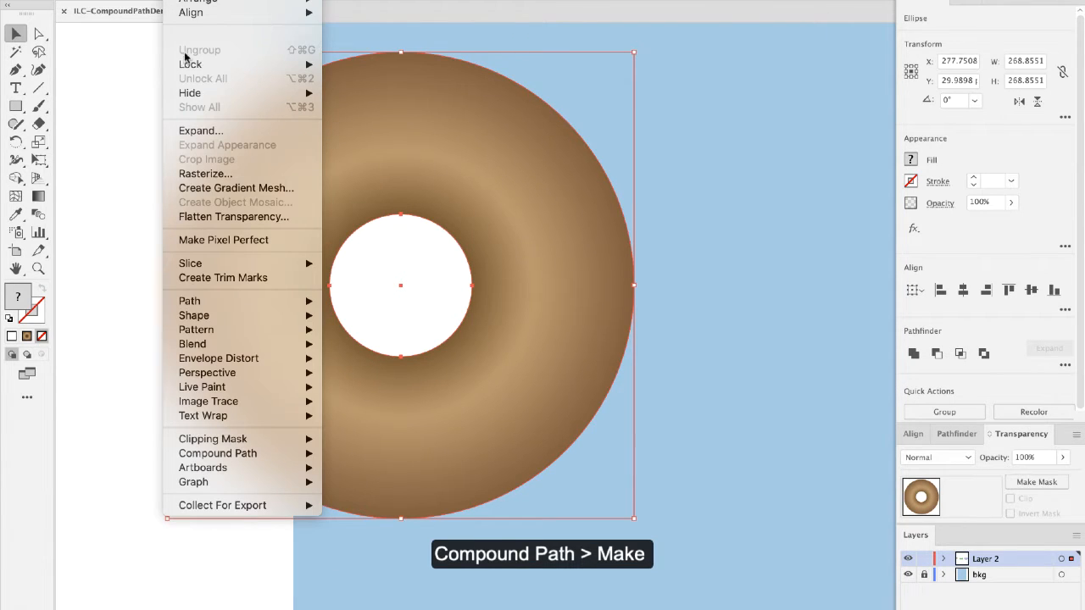
{"action": "mouse_move", "coordinate": [227, 457]}
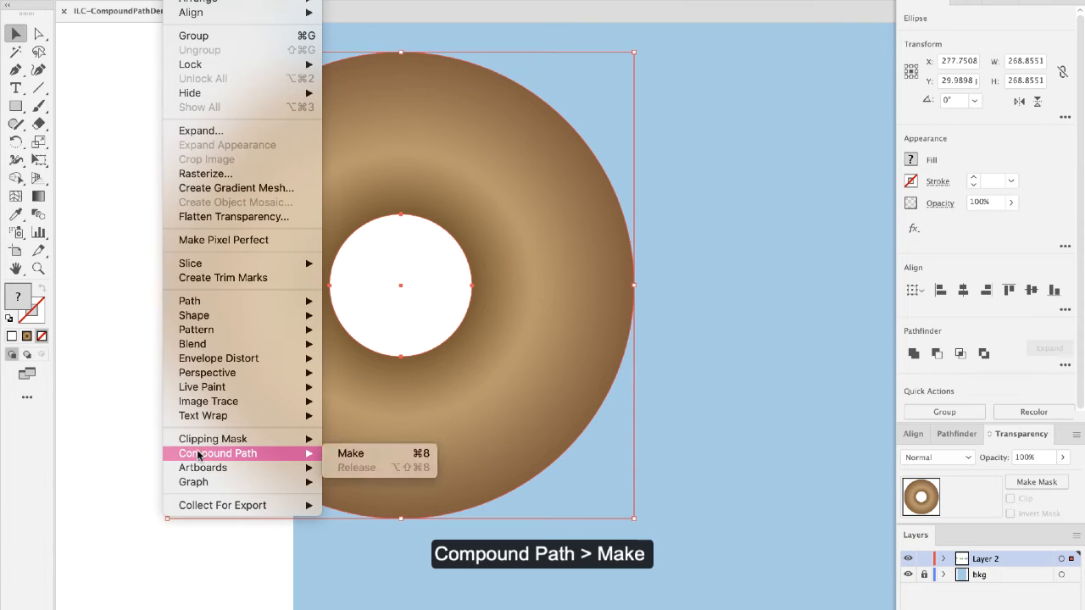
{"action": "left_click", "coordinate": [357, 456]}
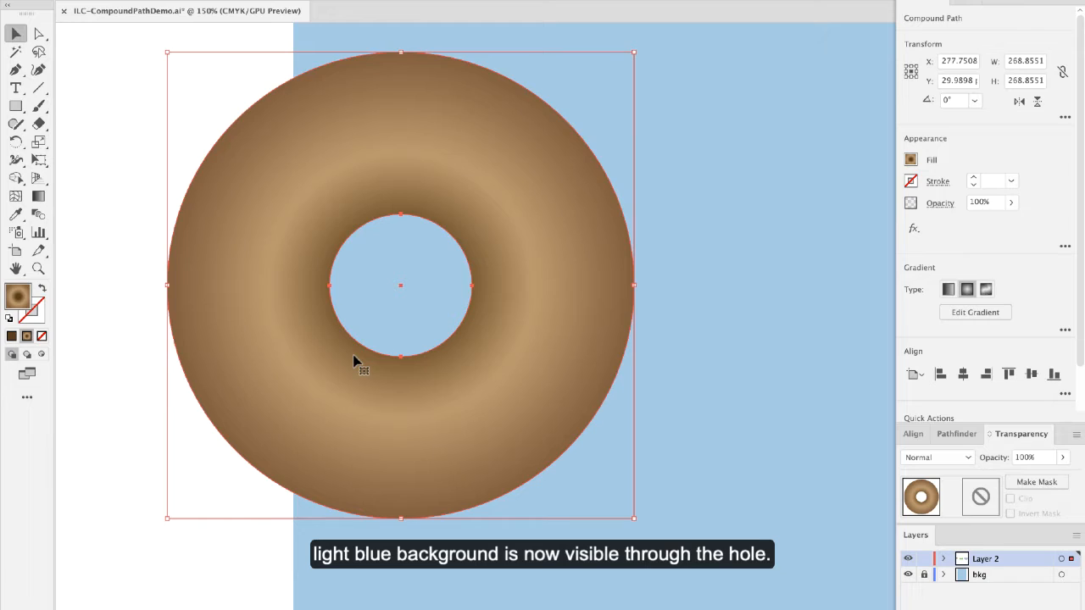
{"action": "left_click_drag", "start_coordinate": [376, 394], "coordinate": [327, 433]}
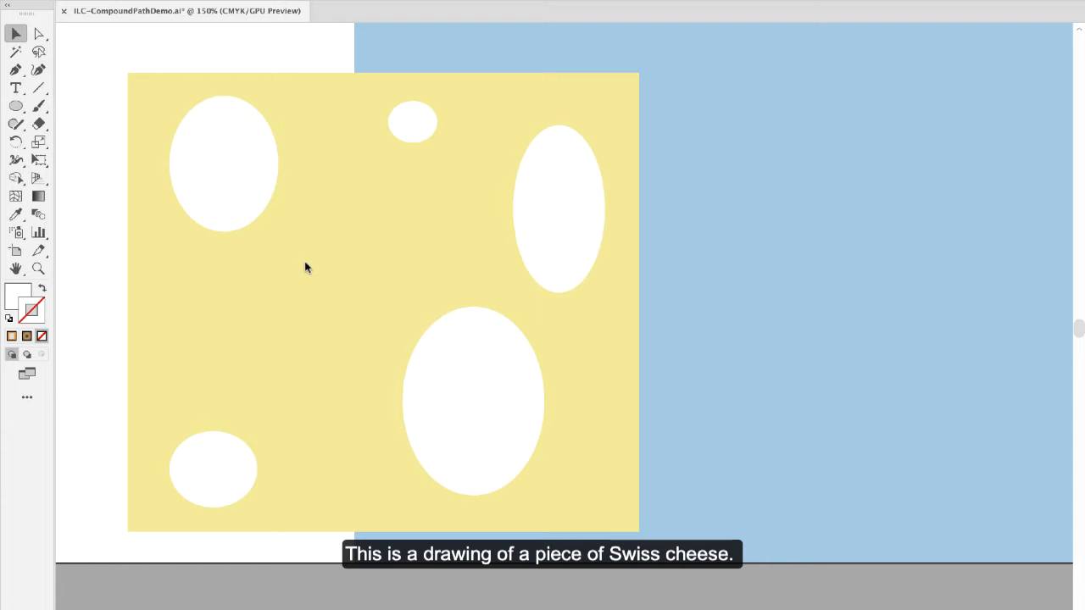
- Combine the five white ovals and the yellow cheese square into one compound path
{"action": "left_click", "coordinate": [246, 150]}
{"action": "left_click", "coordinate": [269, 149]}
{"action": "left_click", "coordinate": [413, 121], "text": "shift"}
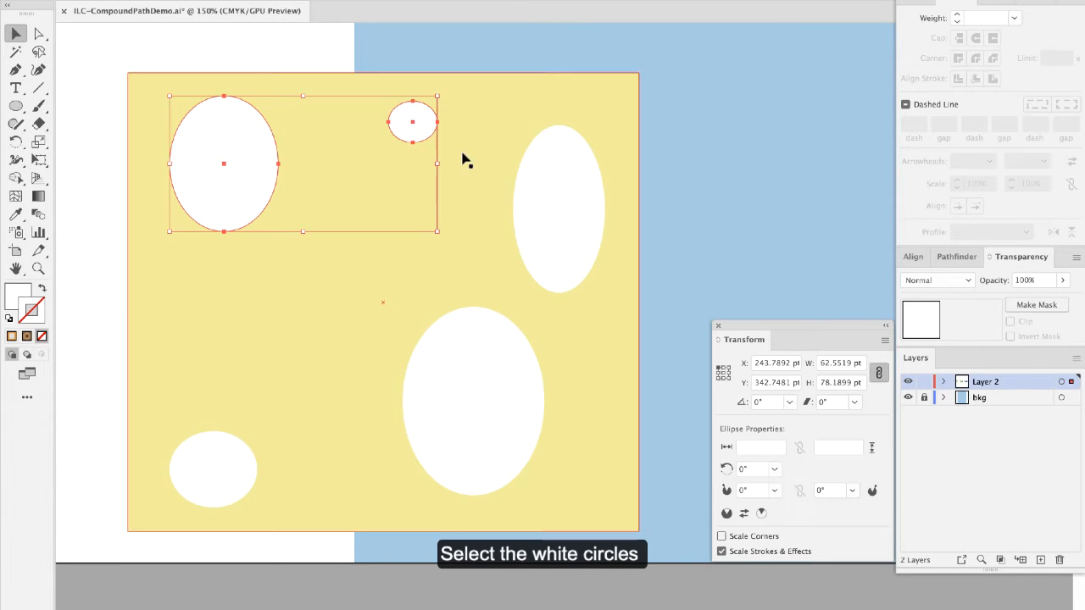
{"action": "left_click", "coordinate": [583, 223], "text": "shift"}
{"action": "left_click", "coordinate": [491, 379], "text": "shift"}
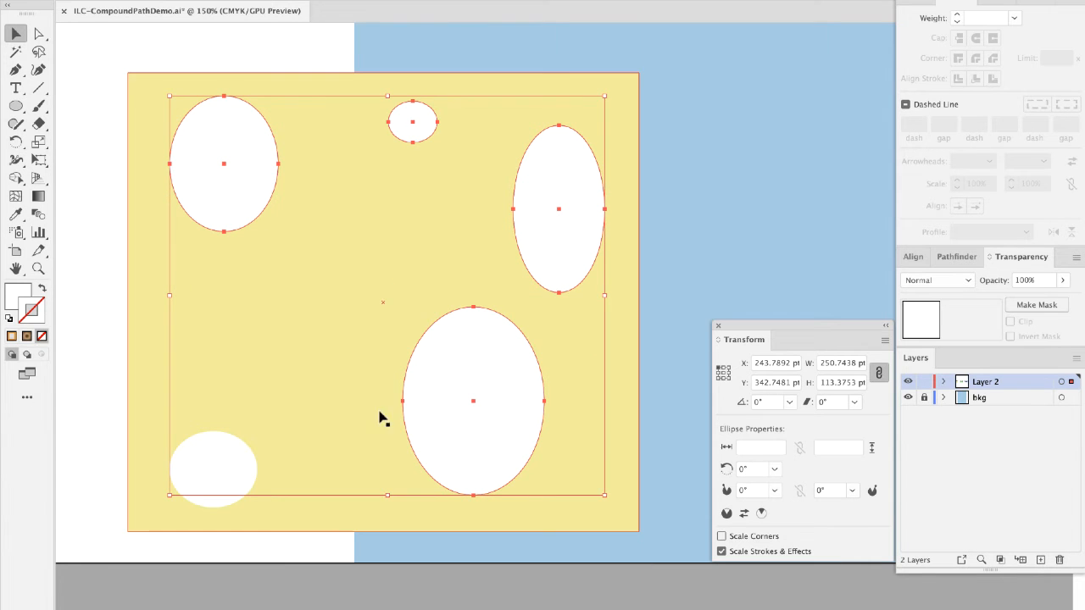
{"action": "left_click", "coordinate": [220, 456], "text": "shift"}
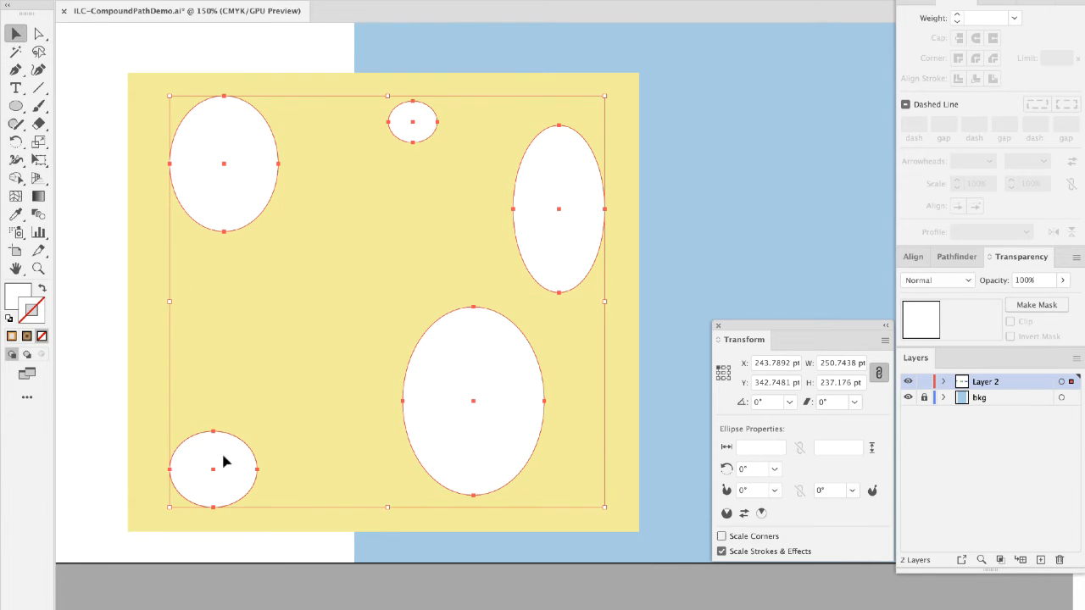
{"action": "left_click", "coordinate": [140, 460], "text": "shift"}
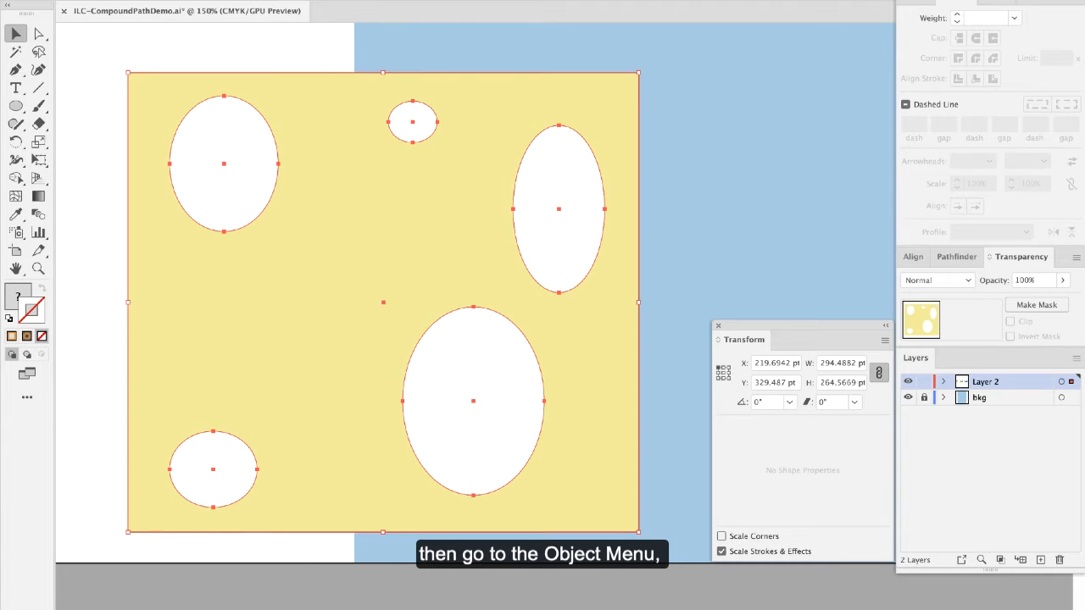
{"action": "left_click", "coordinate": [185, 1]}
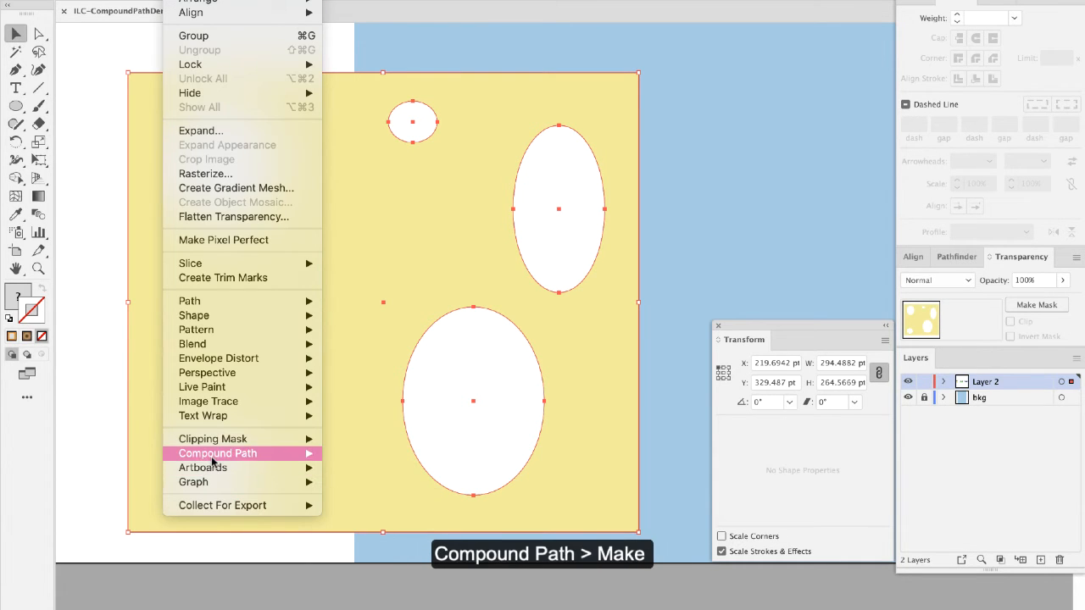
{"action": "mouse_move", "coordinate": [246, 454]}
{"action": "left_click", "coordinate": [365, 456]}
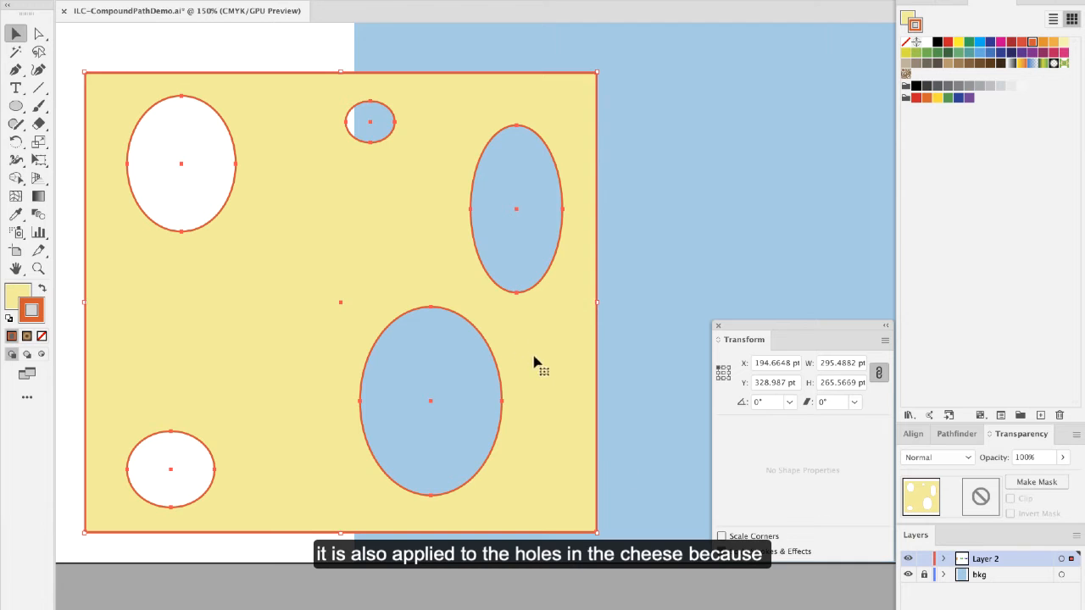
- Move the cheese slightly up and right, and draw an ellipse about 68 by 57 pt between its two left holes
{"action": "left_click_drag", "start_coordinate": [538, 356], "coordinate": [586, 347]}
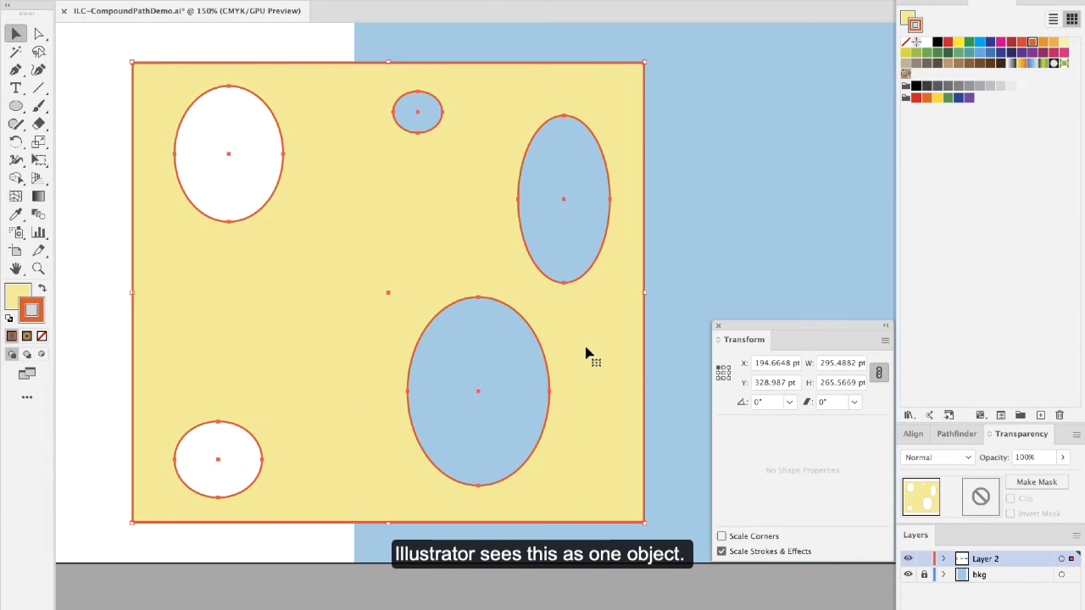
{"action": "left_click", "coordinate": [15, 106]}
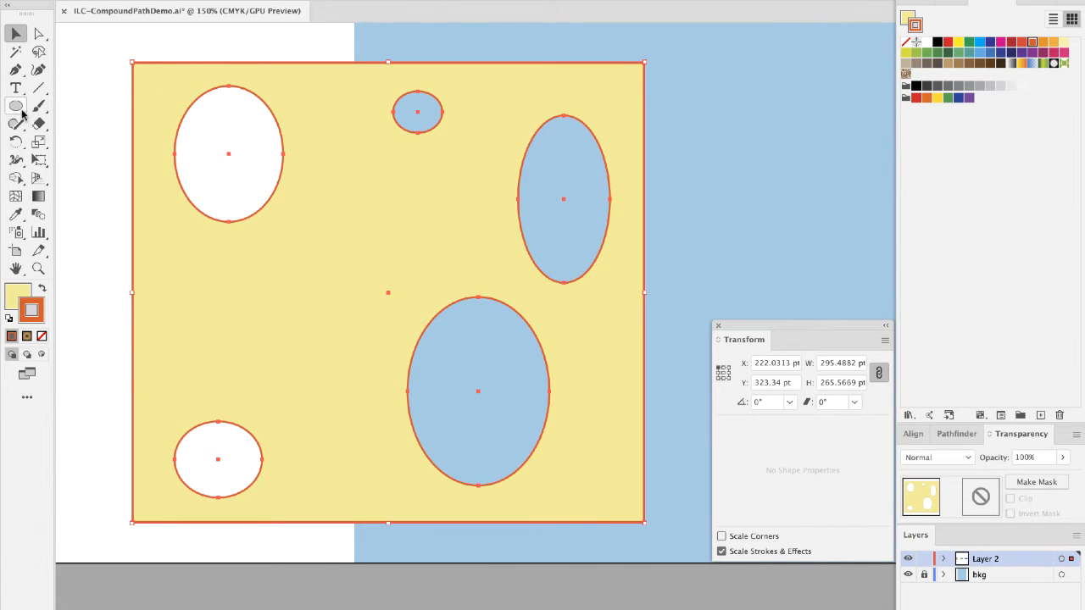
{"action": "left_click_drag", "start_coordinate": [218, 274], "coordinate": [336, 373]}
{"action": "left_click", "coordinate": [15, 33]}
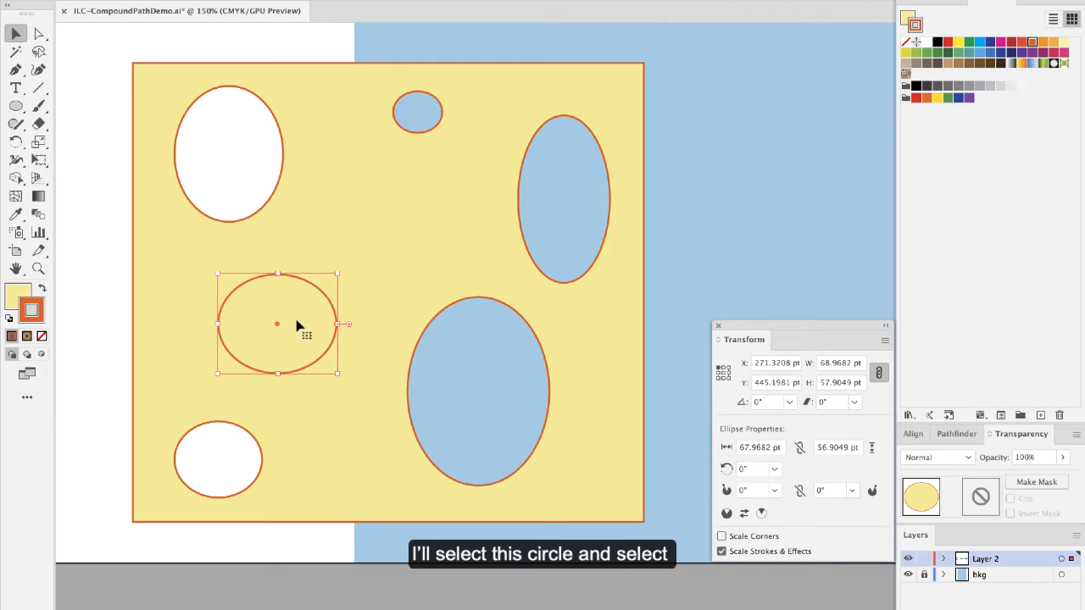
- Add the new ellipse to the cheese compound path as another hole
{"action": "left_click", "coordinate": [273, 210], "text": "shift"}
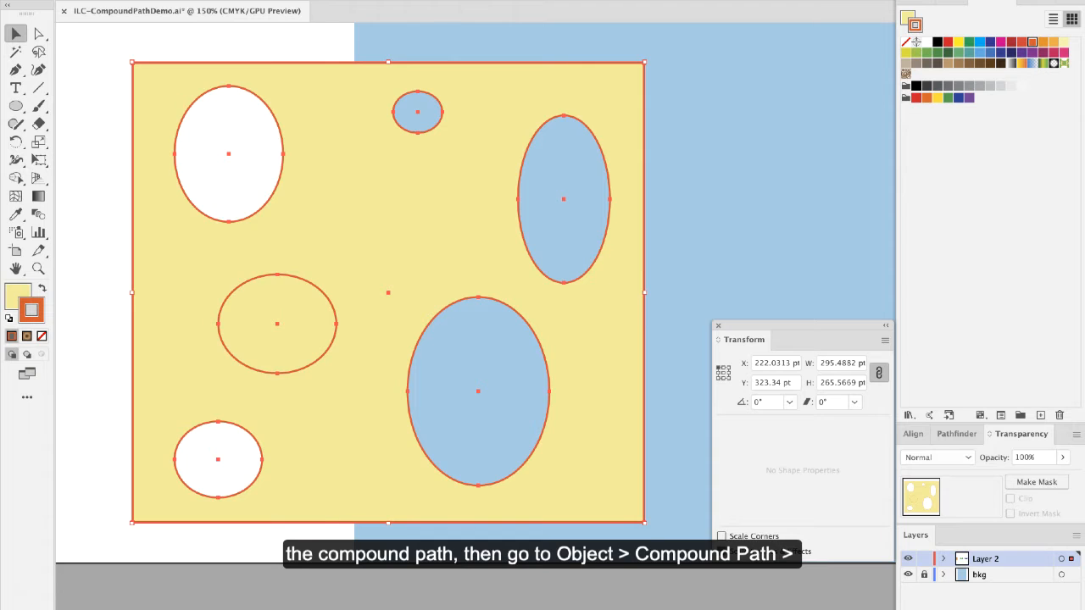
{"action": "left_click", "coordinate": [181, 1]}
{"action": "mouse_move", "coordinate": [220, 454]}
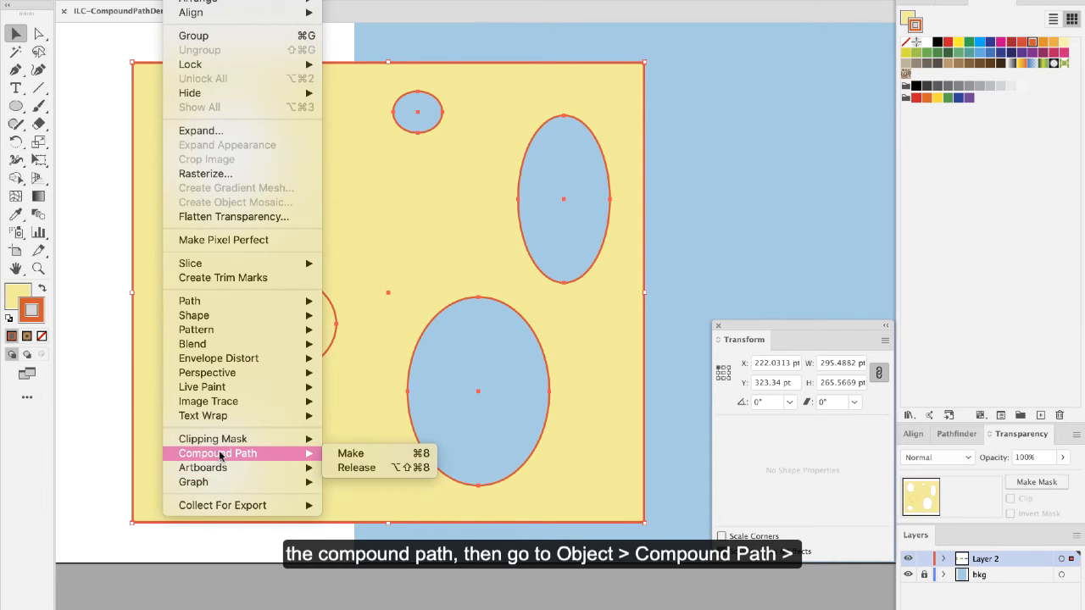
{"action": "left_click", "coordinate": [349, 454]}
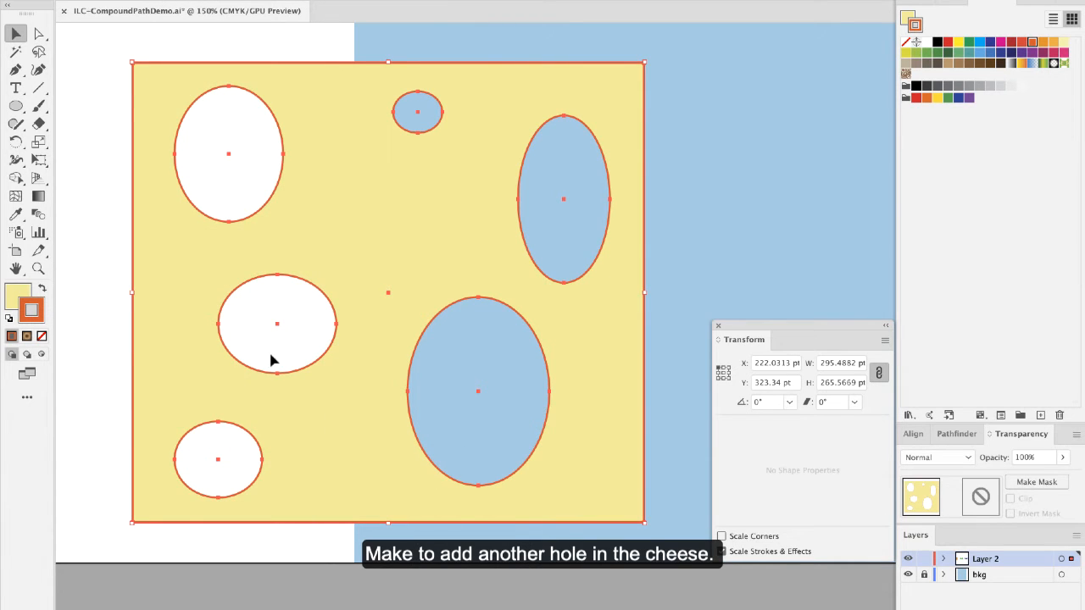
- Narrow the cheese's upper-left hole by moving its left and right anchor points inward with the Direct Selection tool
{"action": "left_click", "coordinate": [38, 33]}
{"action": "left_click", "coordinate": [223, 165]}
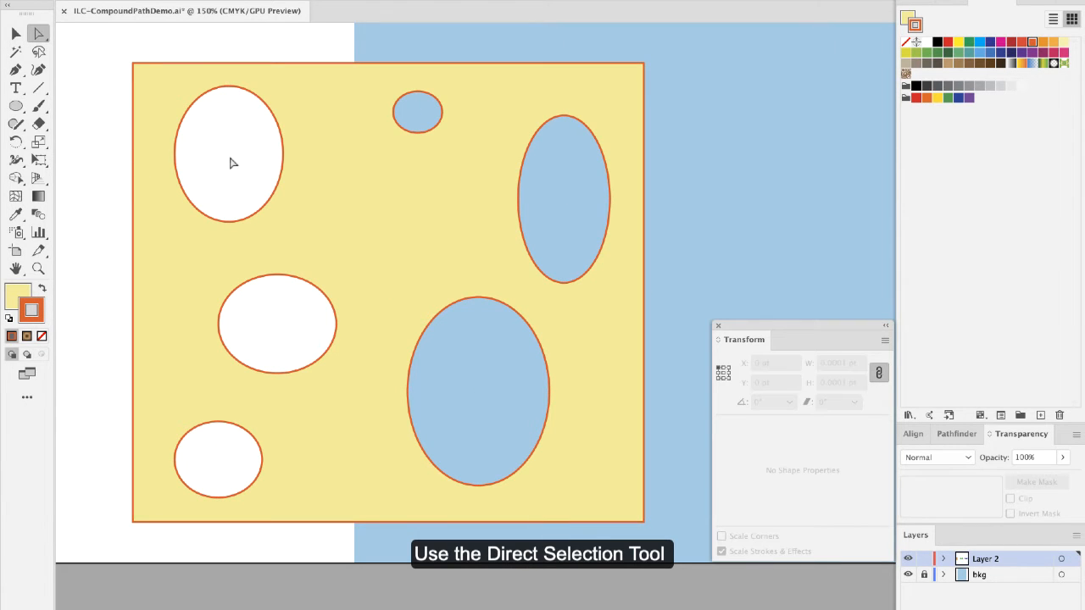
{"action": "left_click", "coordinate": [176, 165]}
{"action": "left_click_drag", "start_coordinate": [178, 165], "coordinate": [190, 158]}
{"action": "mouse_move", "coordinate": [284, 159]}
{"action": "left_mouse_down"}
{"action": "mouse_move", "coordinate": [243, 162]}
{"action": "mouse_move", "coordinate": [264, 155]}
{"action": "left_mouse_up"}
- Reshape the small upper hole in the cheese into a rounded triangle pointing left by moving its anchor points
{"action": "mouse_move", "coordinate": [415, 133]}
{"action": "left_mouse_down"}
{"action": "mouse_move", "coordinate": [429, 148]}
{"action": "mouse_move", "coordinate": [418, 148]}
{"action": "left_mouse_up"}
{"action": "left_click_drag", "start_coordinate": [423, 88], "coordinate": [417, 77]}
{"action": "left_click", "coordinate": [395, 118]}
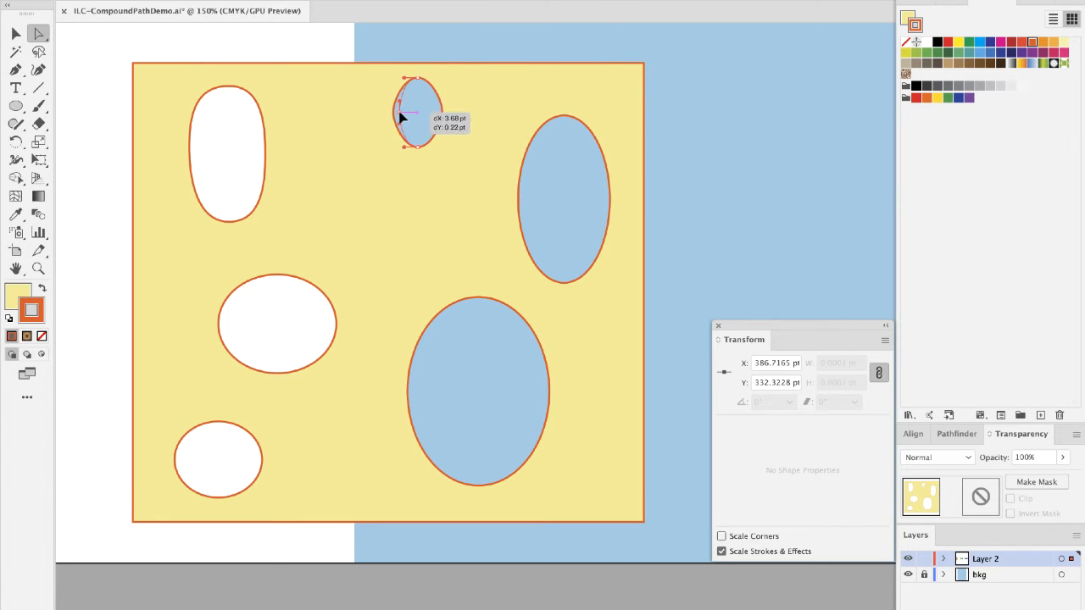
{"action": "left_click_drag", "start_coordinate": [442, 113], "coordinate": [366, 117]}
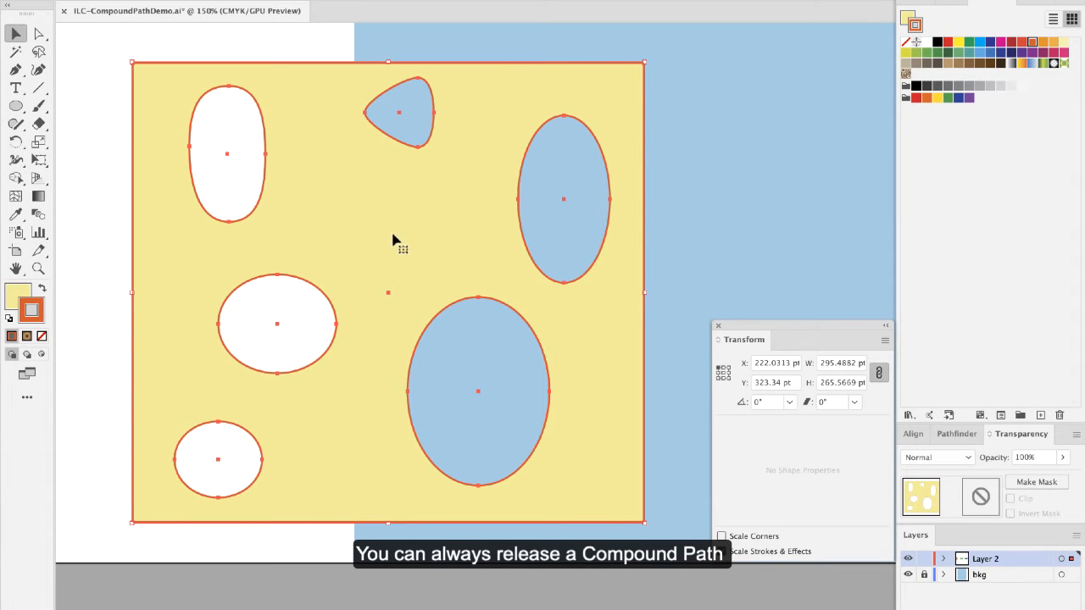
- Release the cheese's compound path
{"action": "left_click", "coordinate": [193, 0]}
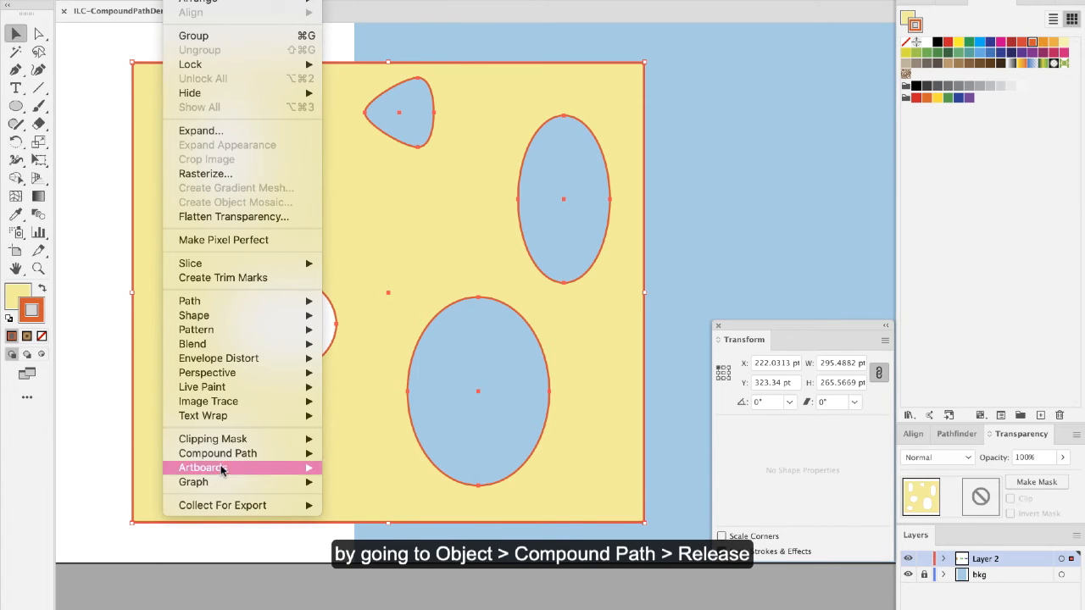
{"action": "mouse_move", "coordinate": [229, 457]}
{"action": "left_click", "coordinate": [356, 468]}
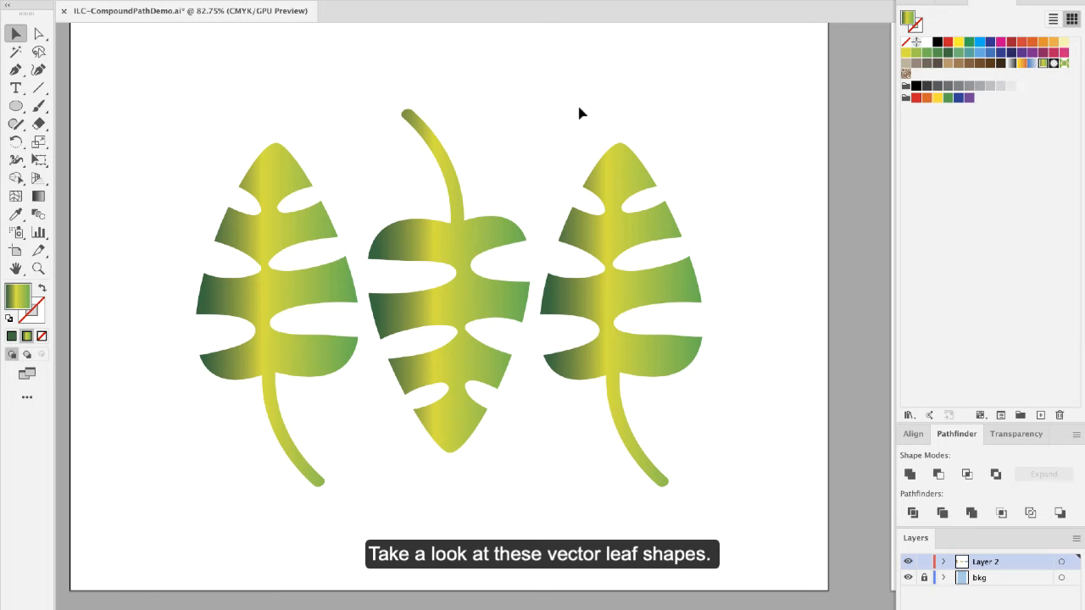
- Group the three gradient leaves and apply the Pathfinder Unite operation to them
{"action": "left_click_drag", "start_coordinate": [186, 121], "coordinate": [739, 444]}
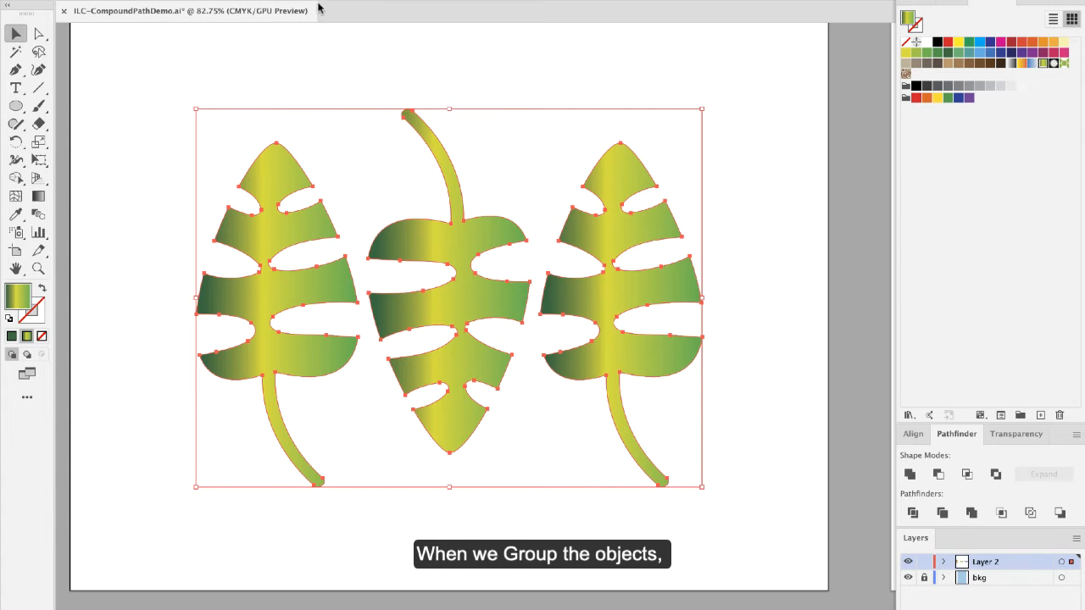
{"action": "left_click", "coordinate": [199, 2]}
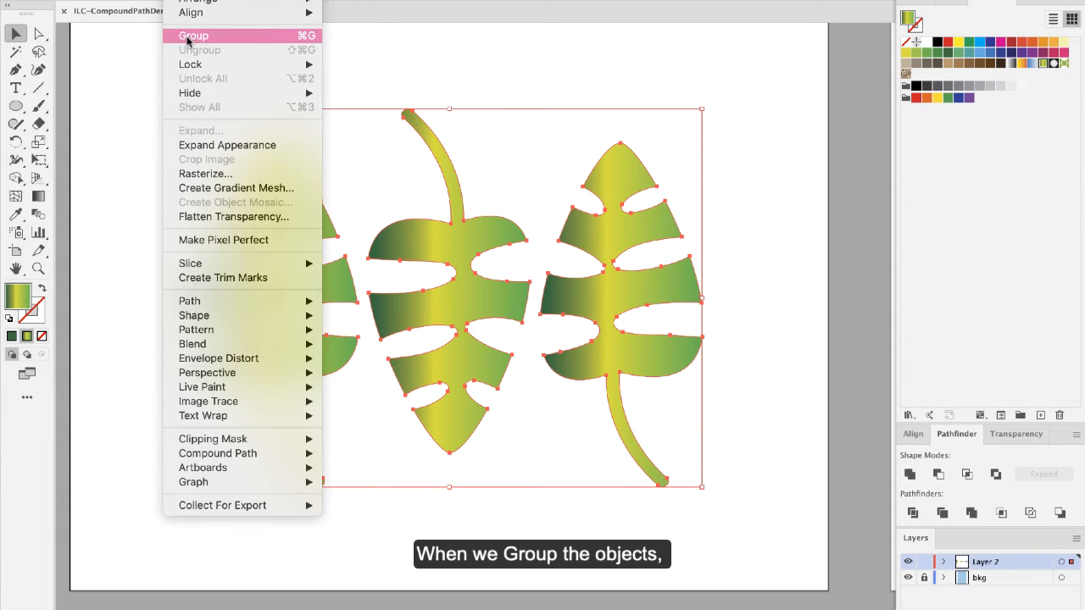
{"action": "left_click", "coordinate": [190, 36]}
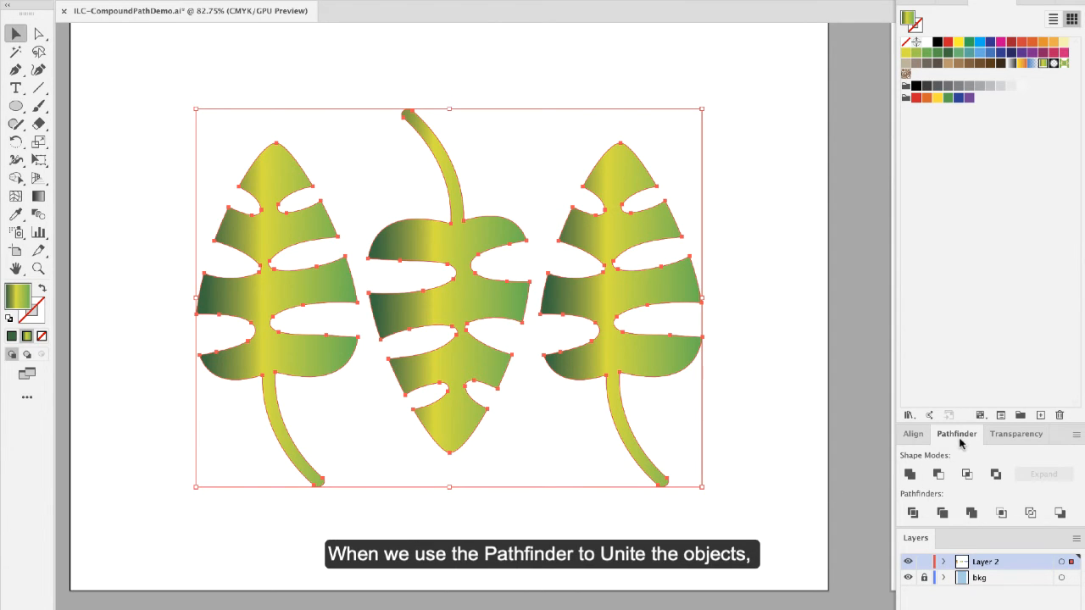
{"action": "left_click", "coordinate": [909, 475]}
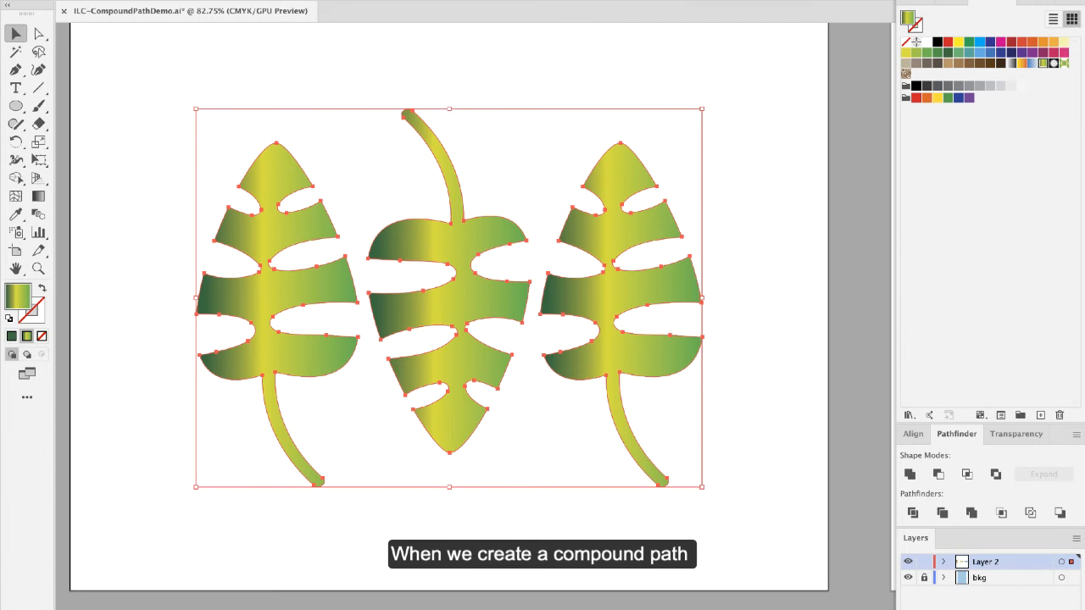
- Make a compound path from the three leaves so the gradient spans all of them, and deselect it
{"action": "left_click", "coordinate": [182, 0]}
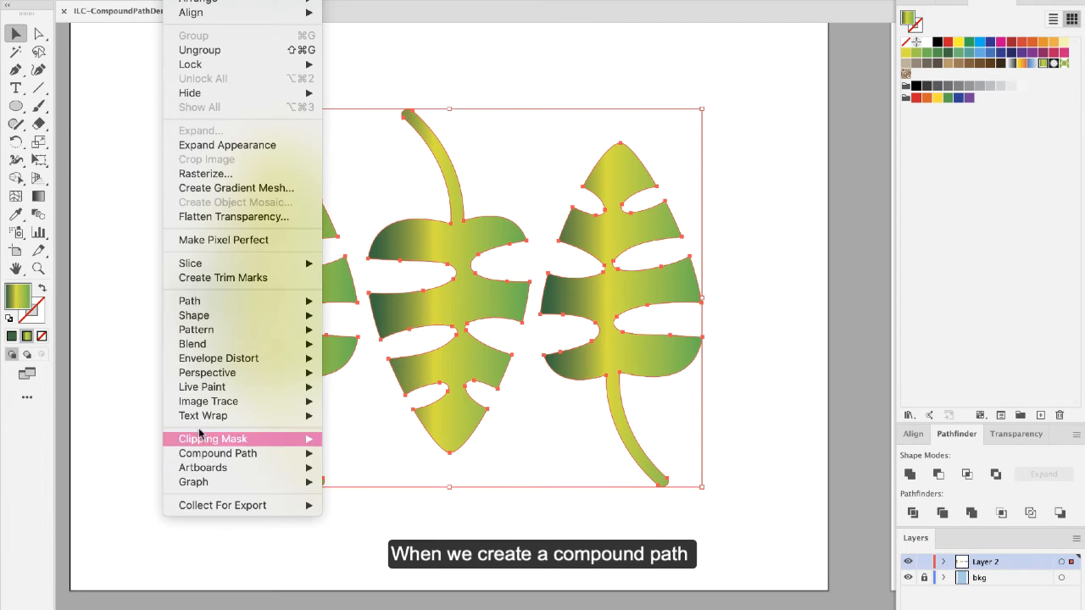
{"action": "mouse_move", "coordinate": [205, 455]}
{"action": "left_click", "coordinate": [354, 456]}
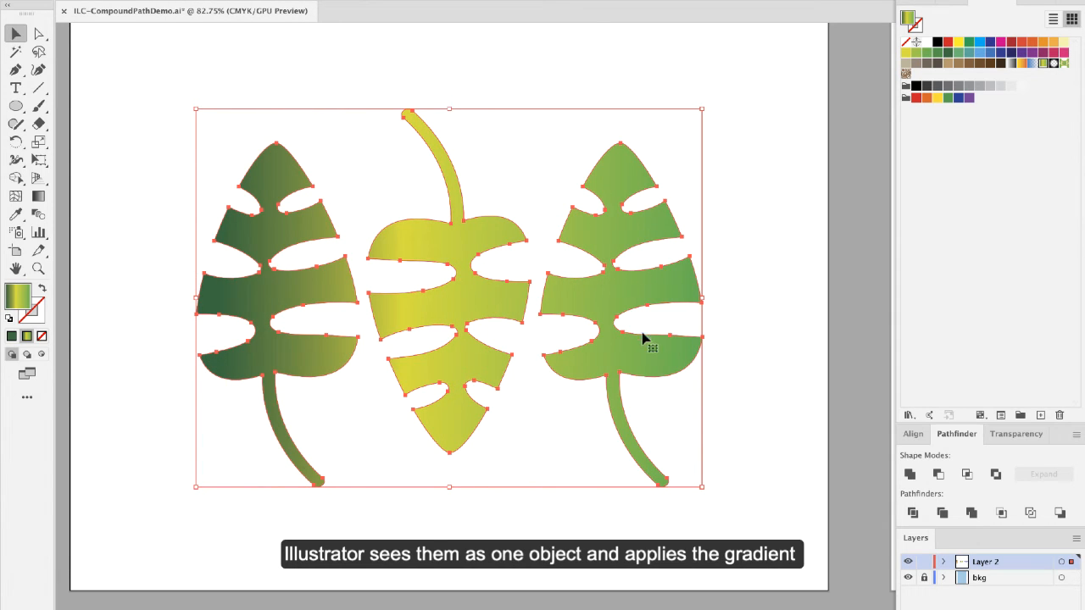
{"action": "left_click", "coordinate": [119, 342]}
- Convert the COMPOUND PATH text to outlines and fill the letter shapes with the White, Black gradient swatch
{"action": "left_click", "coordinate": [291, 303]}
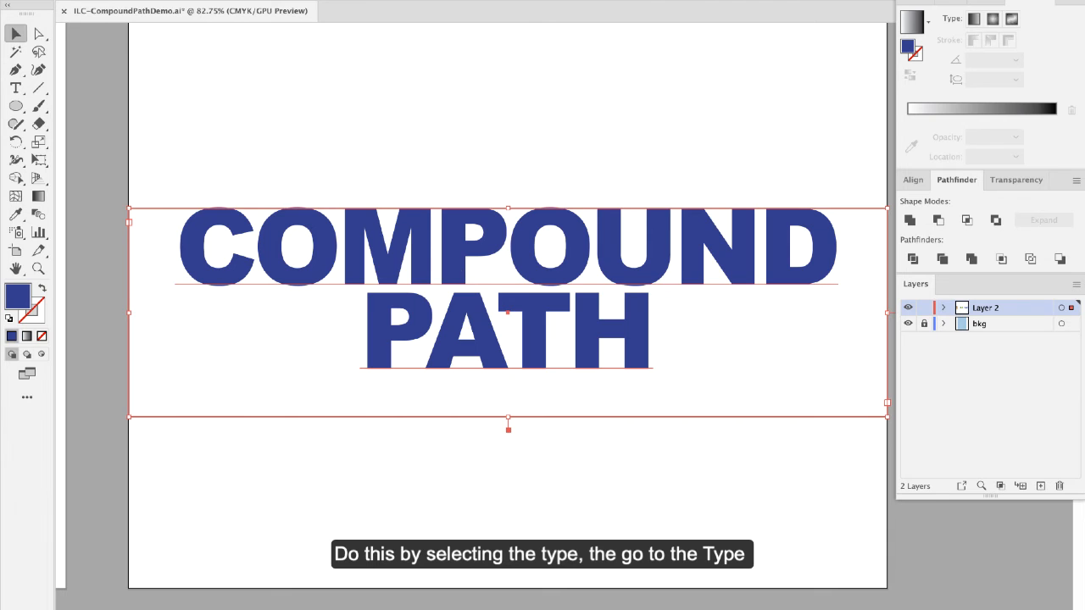
{"action": "left_click", "coordinate": [229, 0]}
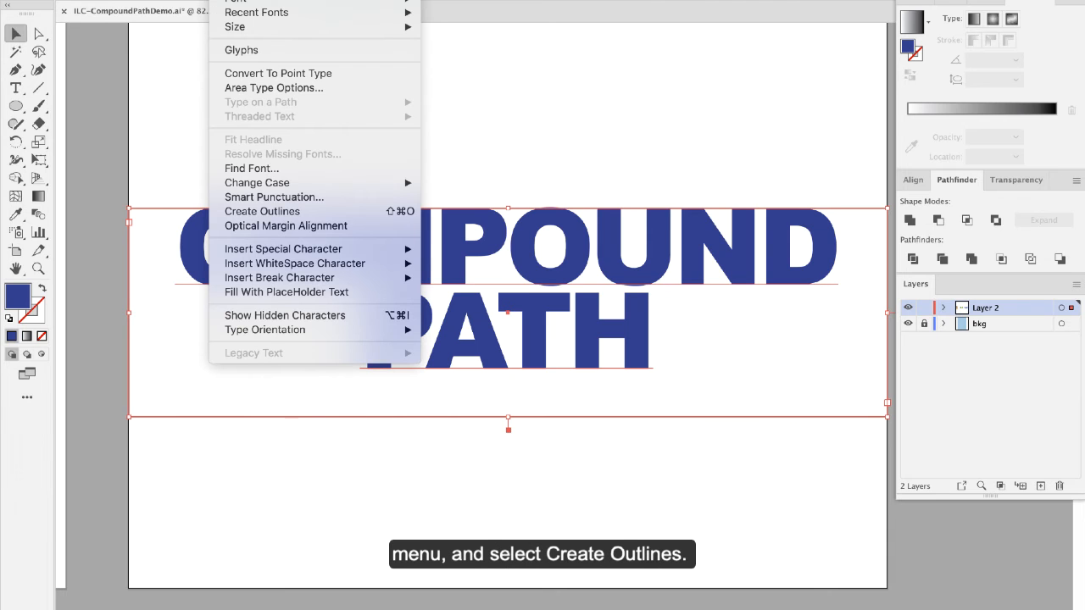
{"action": "left_click", "coordinate": [254, 212]}
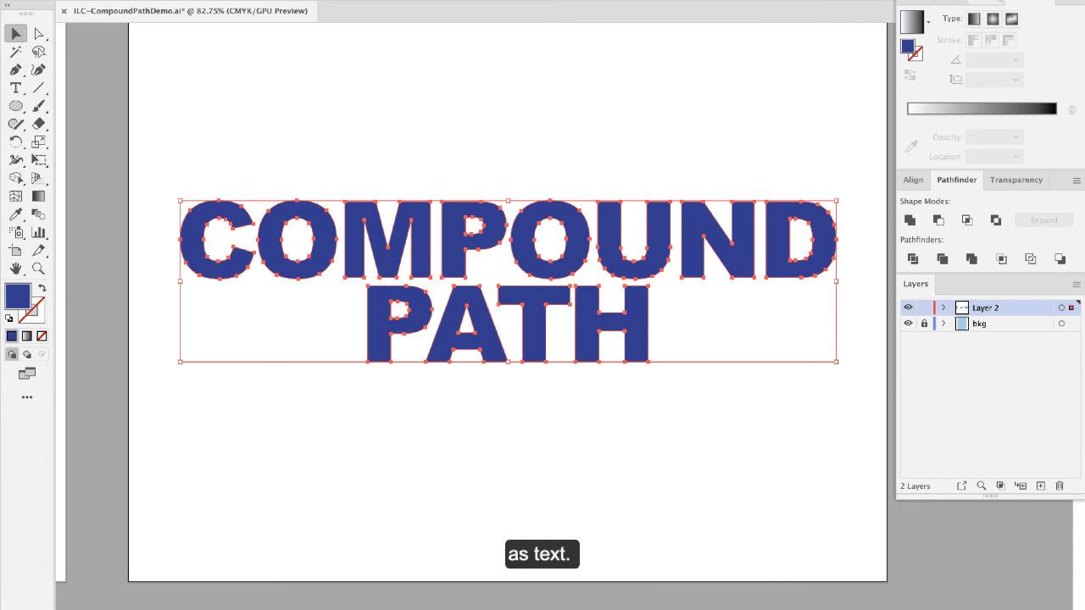
{"action": "left_click", "coordinate": [983, 2]}
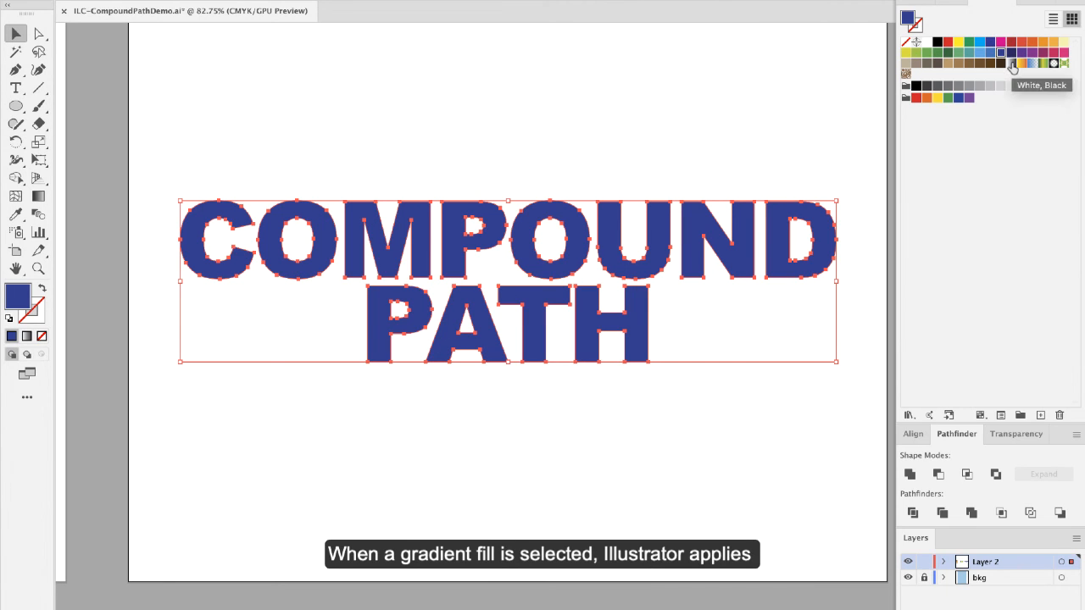
{"action": "left_click", "coordinate": [1011, 65]}
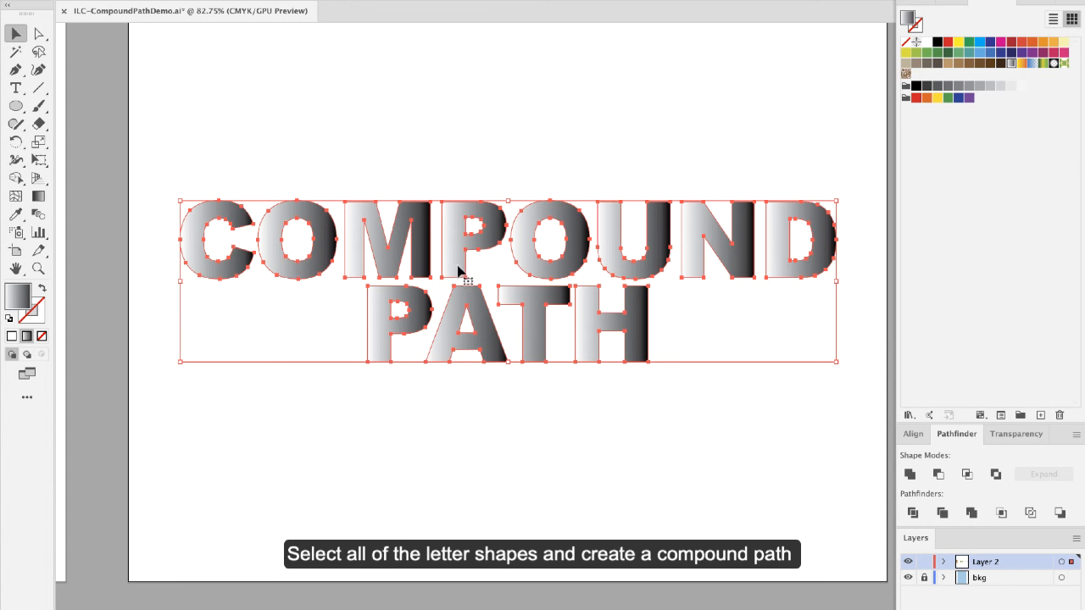
- Combine all the letter outlines into one compound path and apply the White, Black gradient fill across them
{"action": "left_click", "coordinate": [180, 0]}
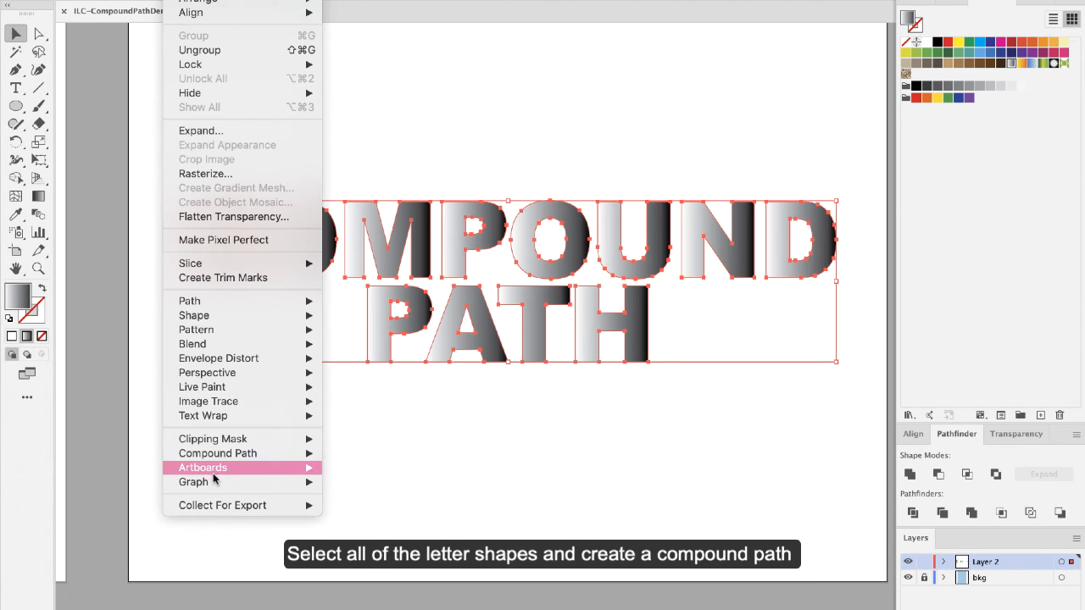
{"action": "mouse_move", "coordinate": [250, 453]}
{"action": "left_click", "coordinate": [356, 453]}
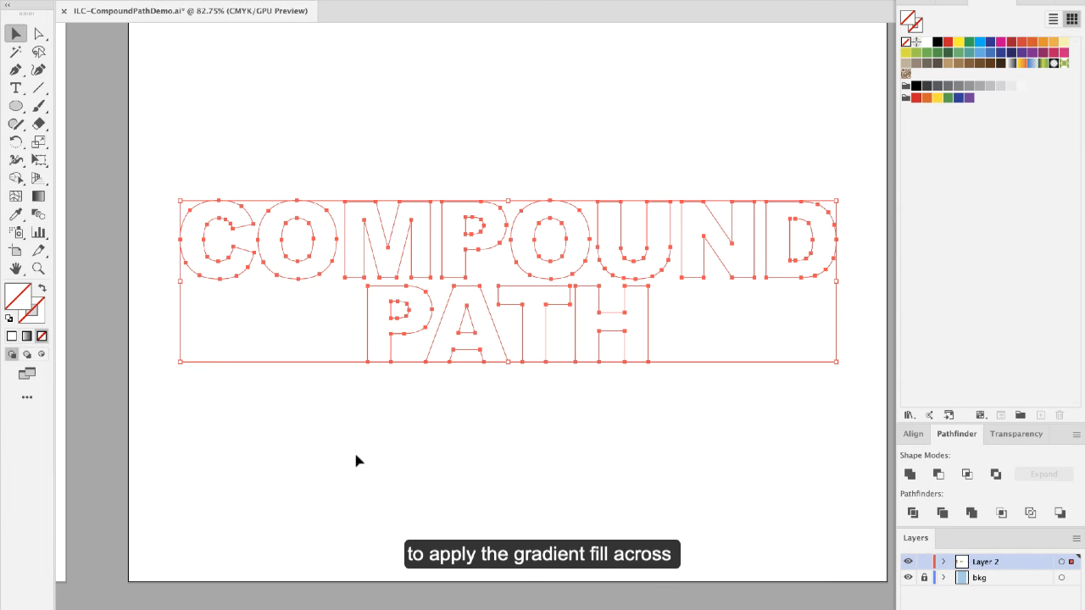
{"action": "left_click", "coordinate": [1010, 64]}
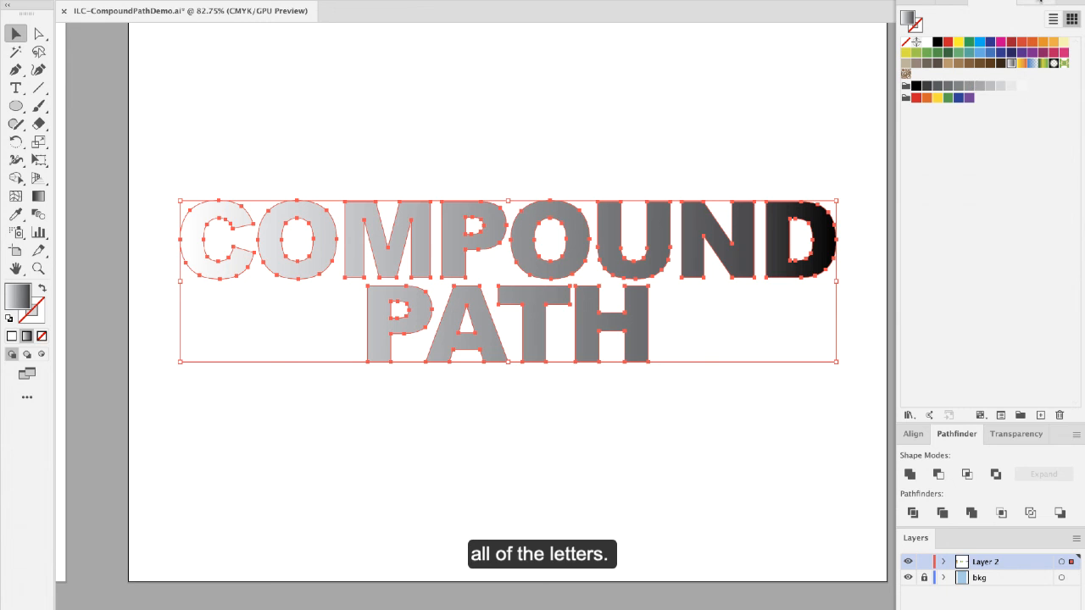
- Open the gradient settings for the COMPOUND PATH lettering
{"action": "left_click", "coordinate": [1039, 3]}
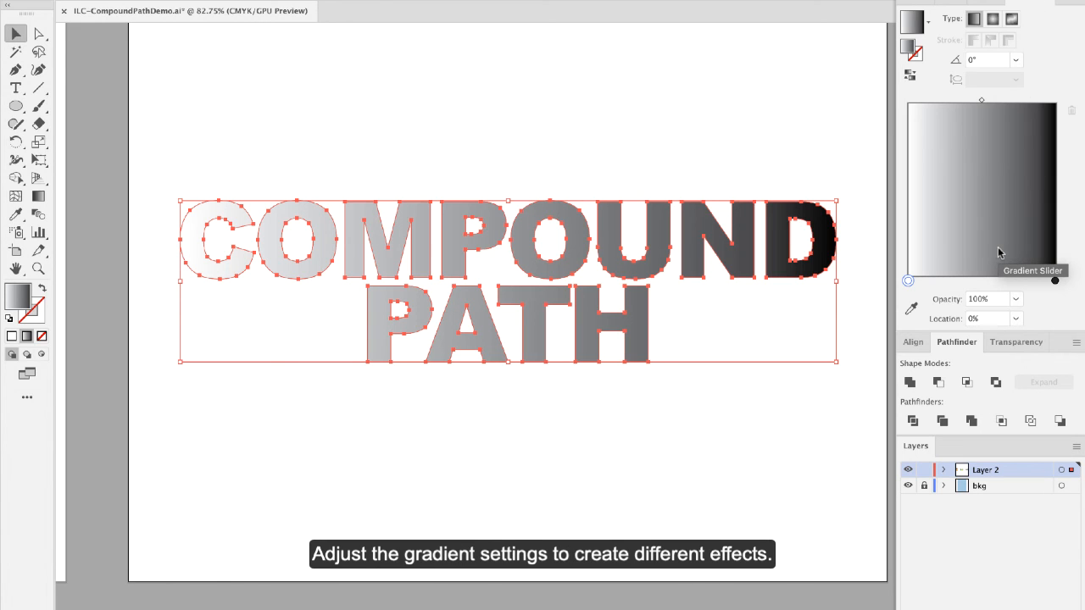